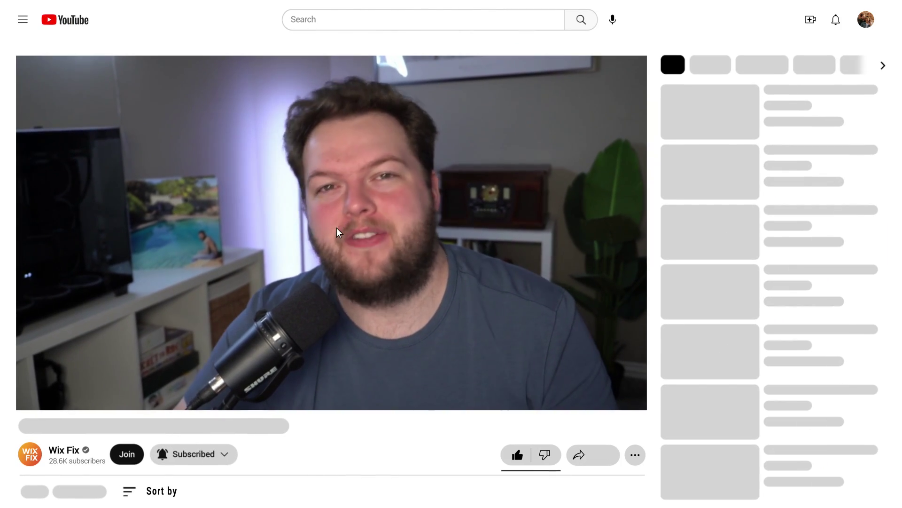
Open the Wix Fix membership offer with the $1.99 Supporter and $4.99 Gold tiers.
click(129, 456)
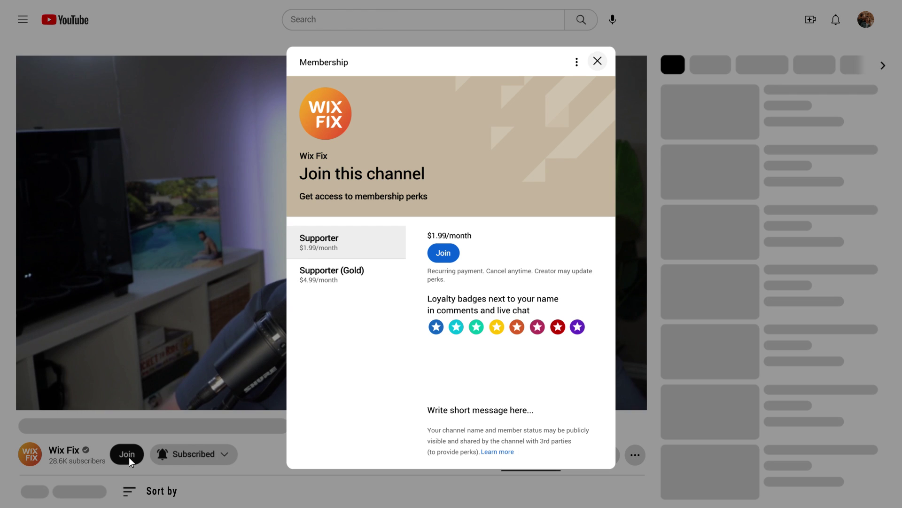
Dismiss the Wix Fix membership dialog and return to the video page.
click(444, 254)
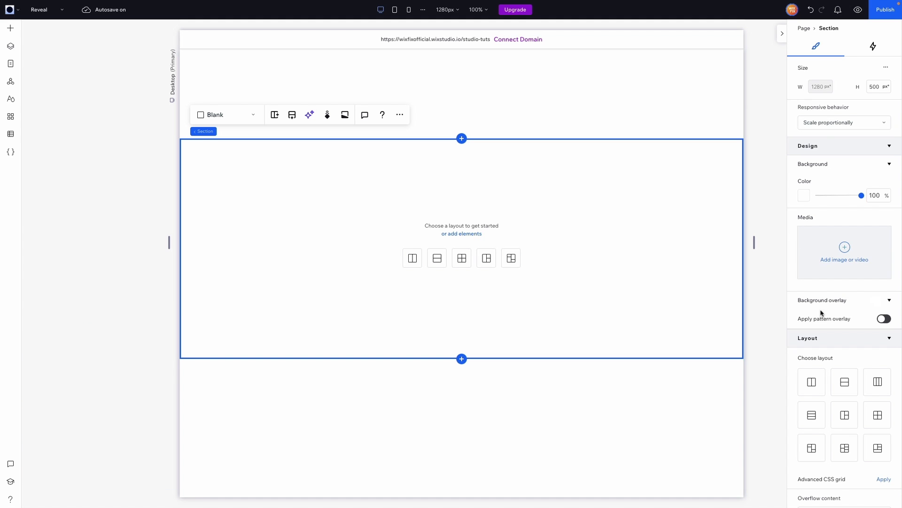
click(783, 36)
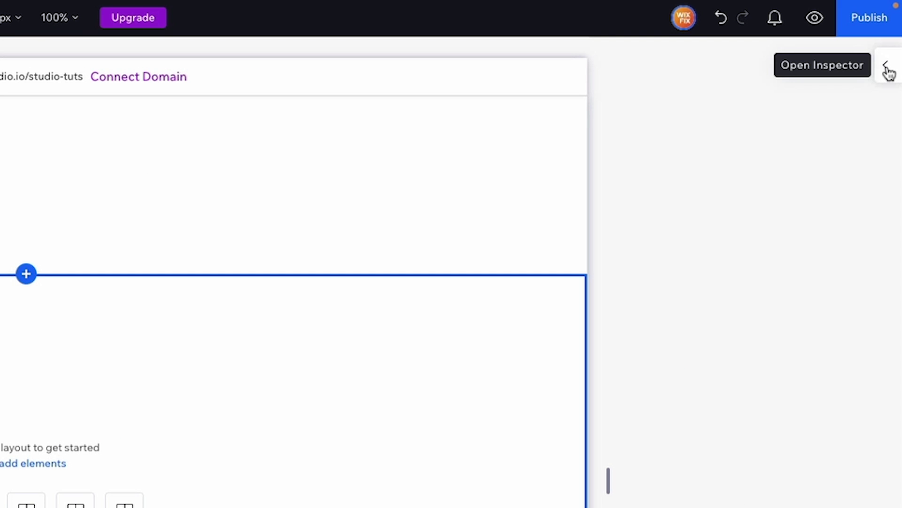
click(888, 71)
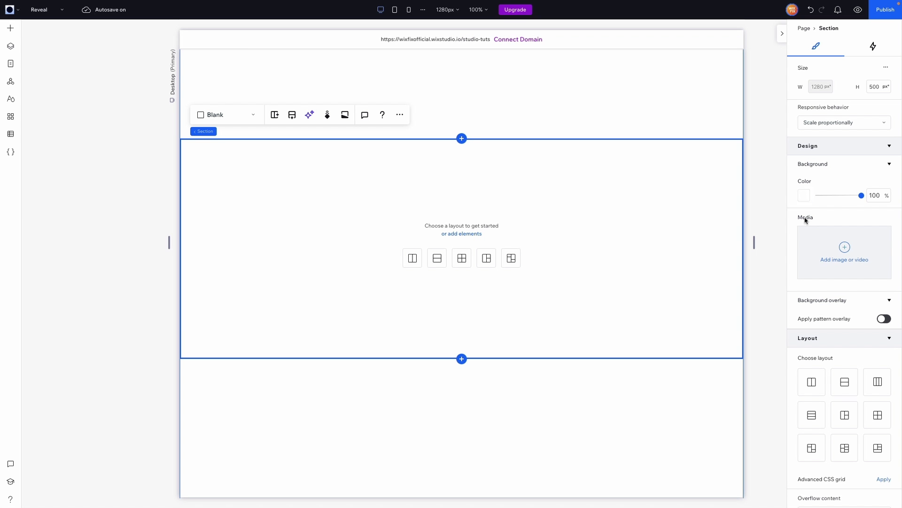
click(831, 262)
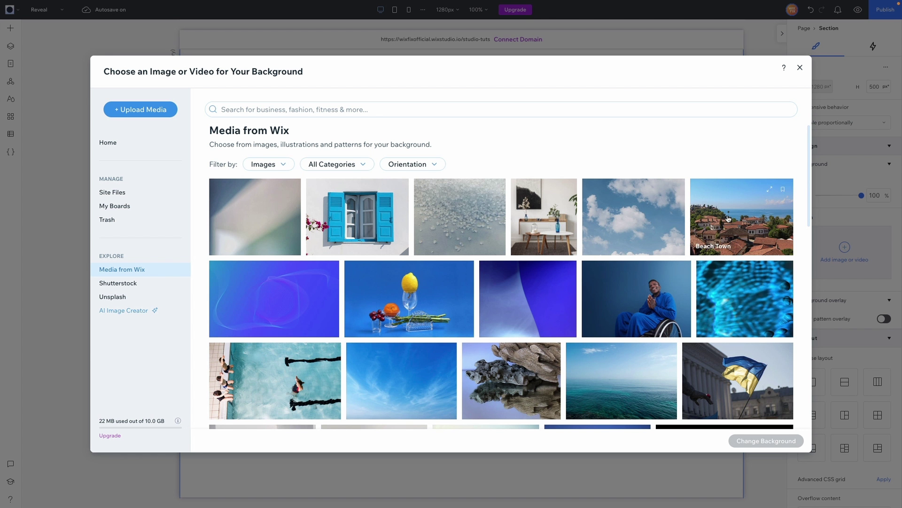
Set the Beach Town photo as the section background, scaled to fill at 100% opacity.
click(728, 219)
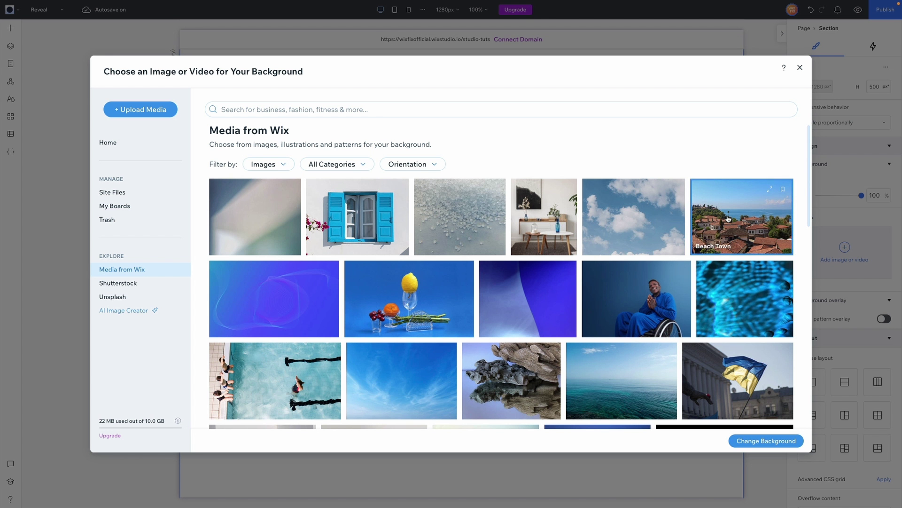
click(761, 441)
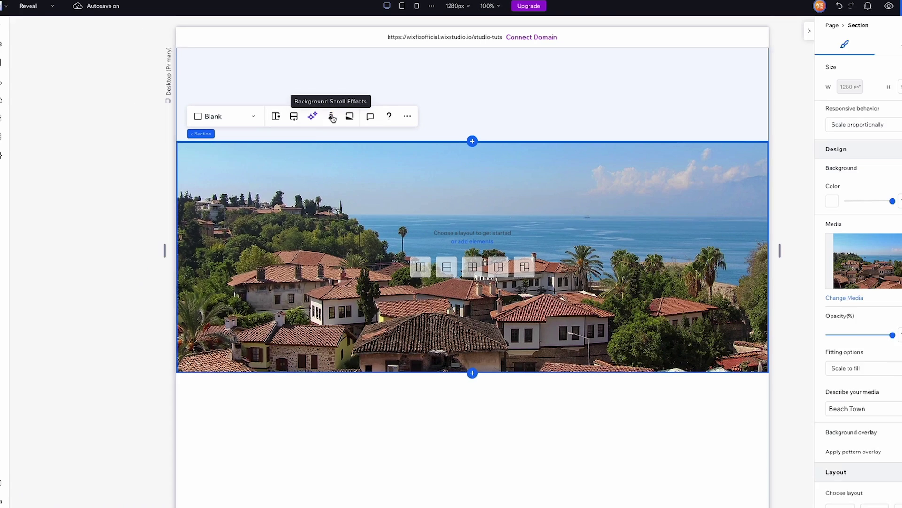
Apply the Reveal scroll effect to the section's Beach Town background.
click(332, 117)
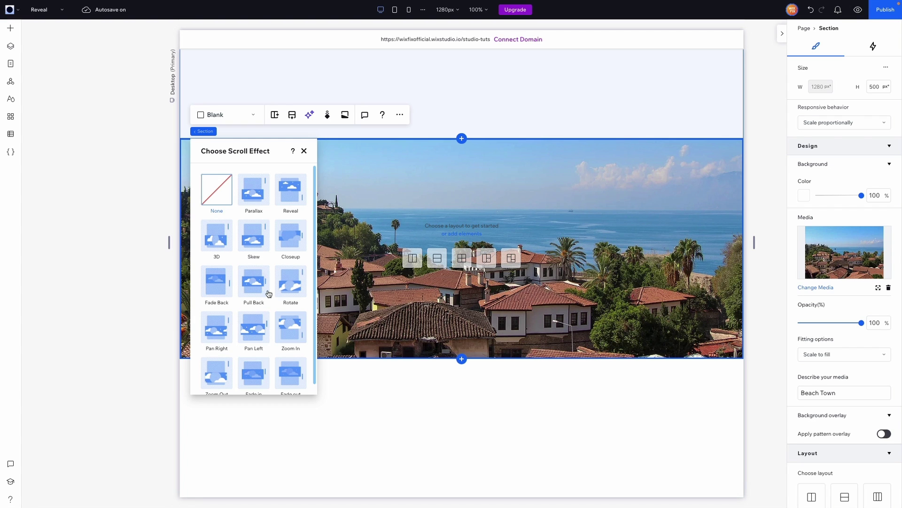
click(290, 196)
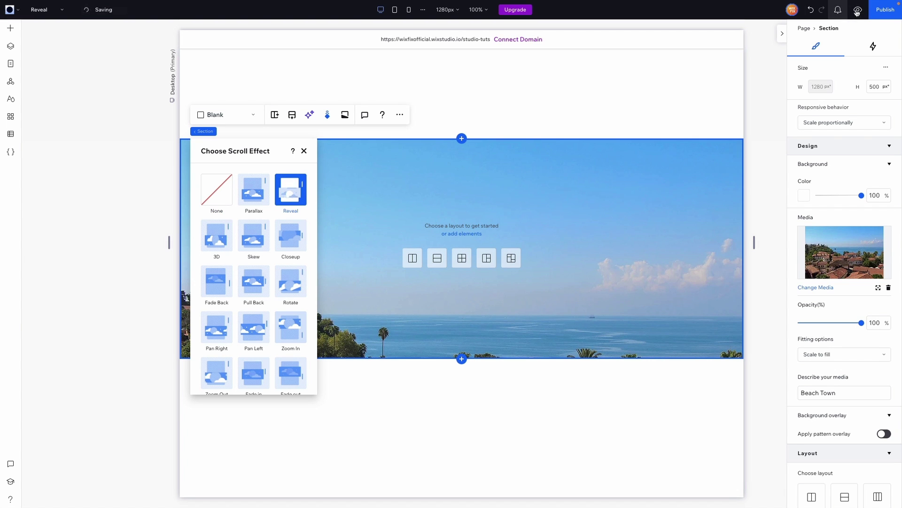
Preview the page and scroll up and down to watch the Reveal effect on the beach background.
click(858, 11)
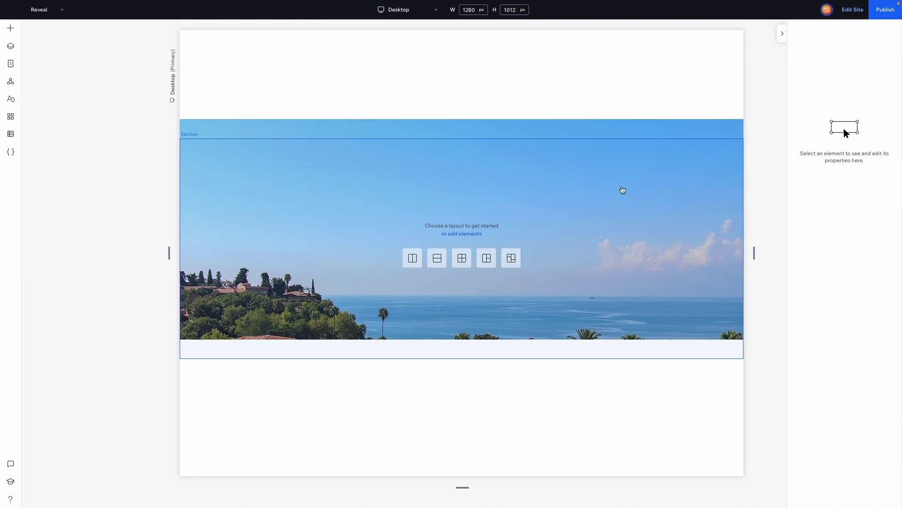
scroll(614, 196, down, 3)
scroll(615, 196, down, 2)
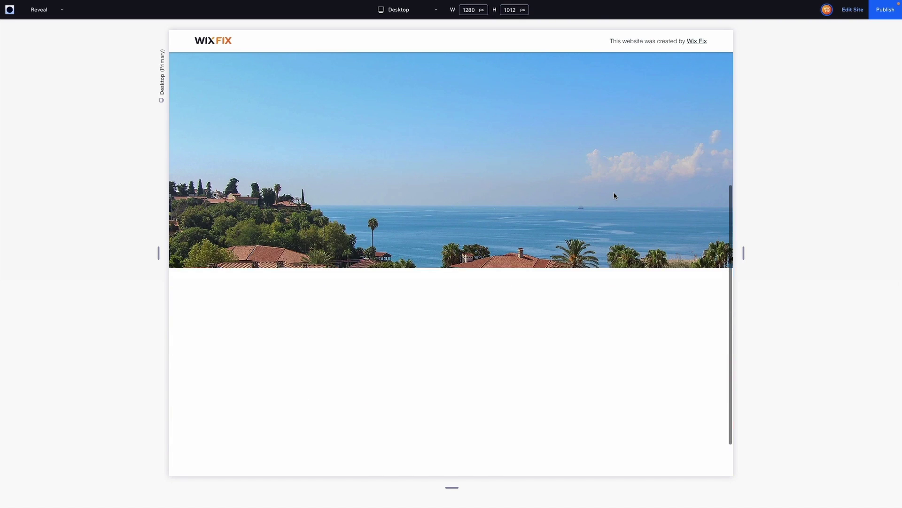
scroll(615, 196, up, 2)
scroll(615, 196, down, 2)
scroll(615, 196, down, 2)
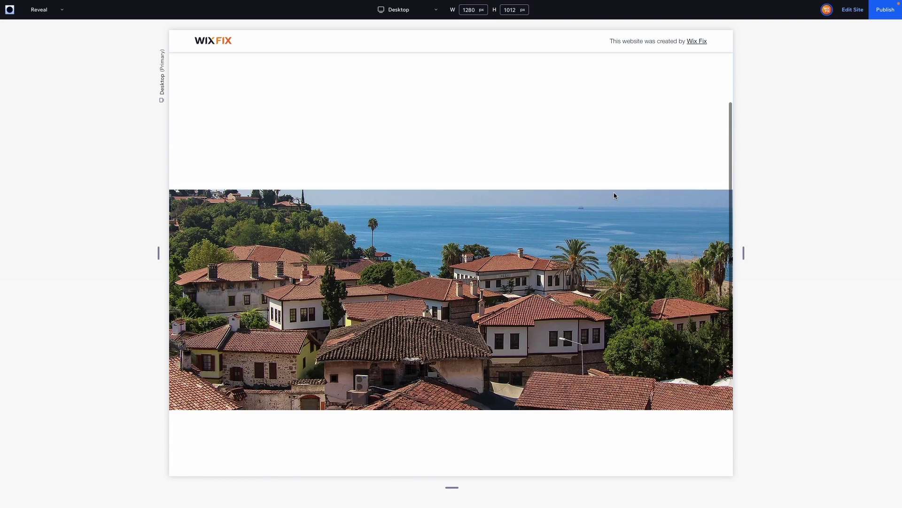
scroll(614, 195, up, 2)
scroll(615, 195, down, 2)
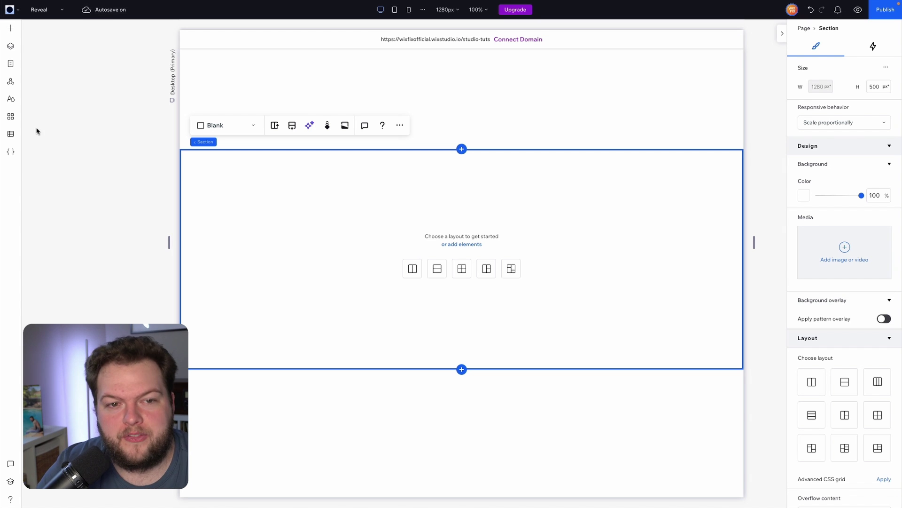
click(10, 30)
Add a desert dunes image to the section at 500 × 333 px, moved left to X 89, Y 83.
drag(125, 71, 334, 258)
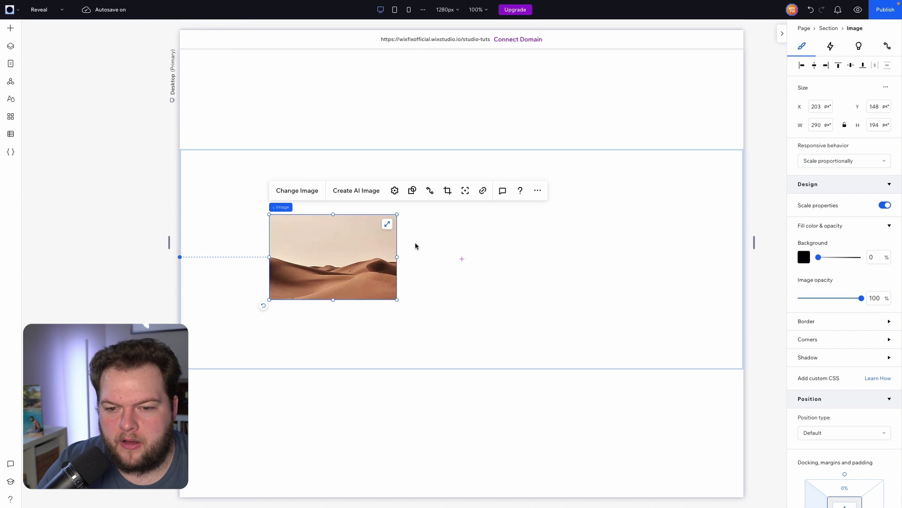
drag(269, 215, 296, 240)
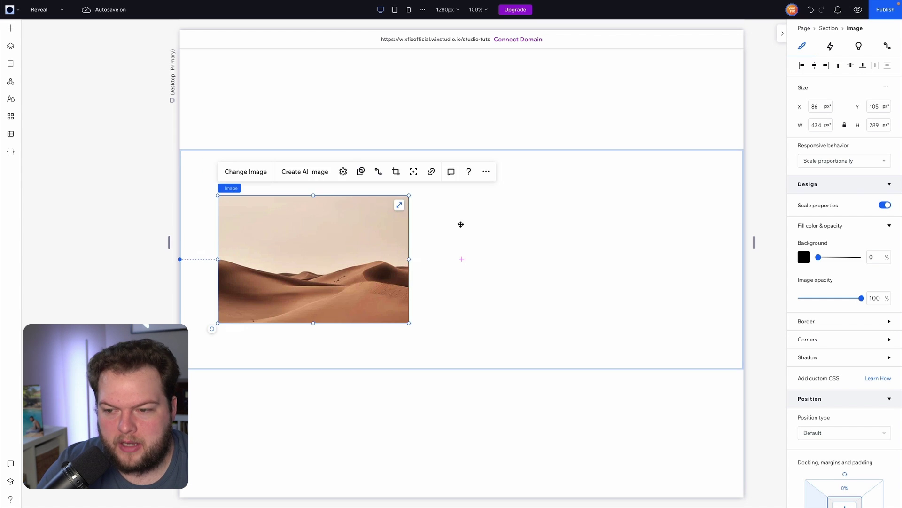
click(642, 228)
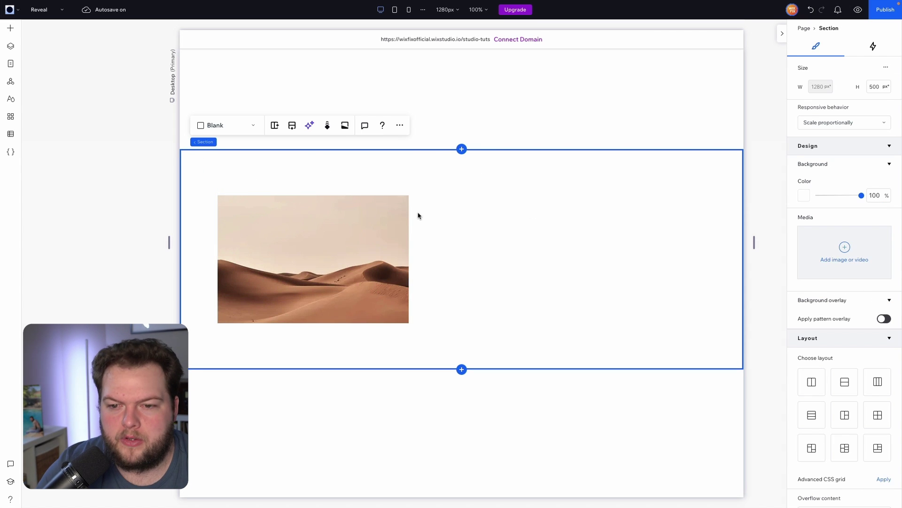
click(406, 199)
click(399, 207)
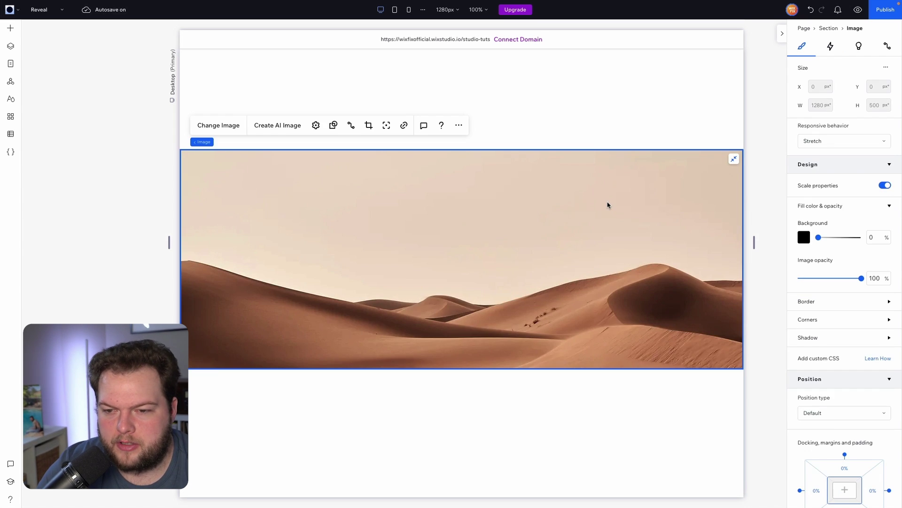
click(734, 162)
drag(493, 230, 362, 232)
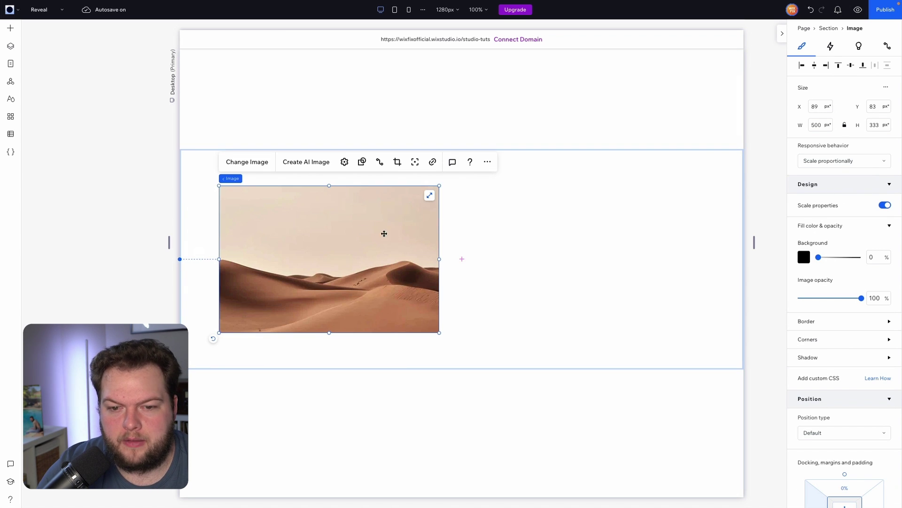
Show the desert image's Animations and Effects options: Entrance, Hover, Click, Scroll and Loop.
click(345, 162)
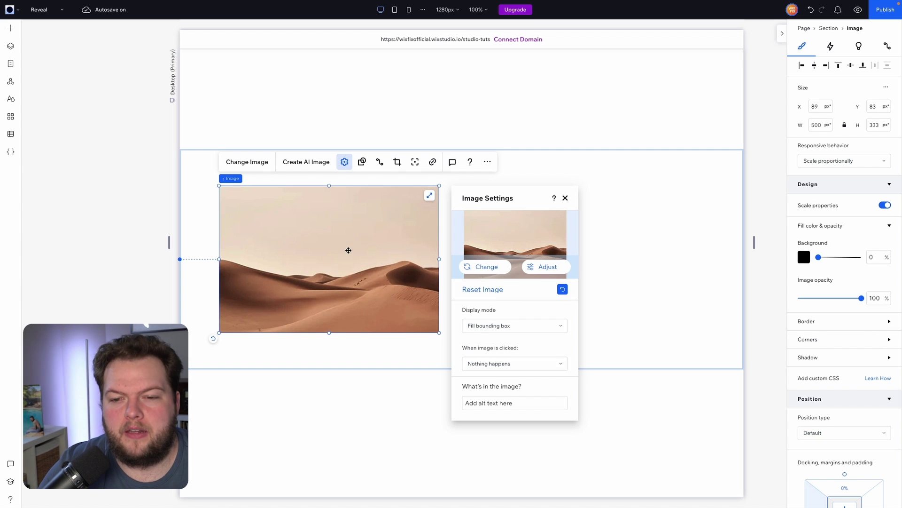
click(411, 240)
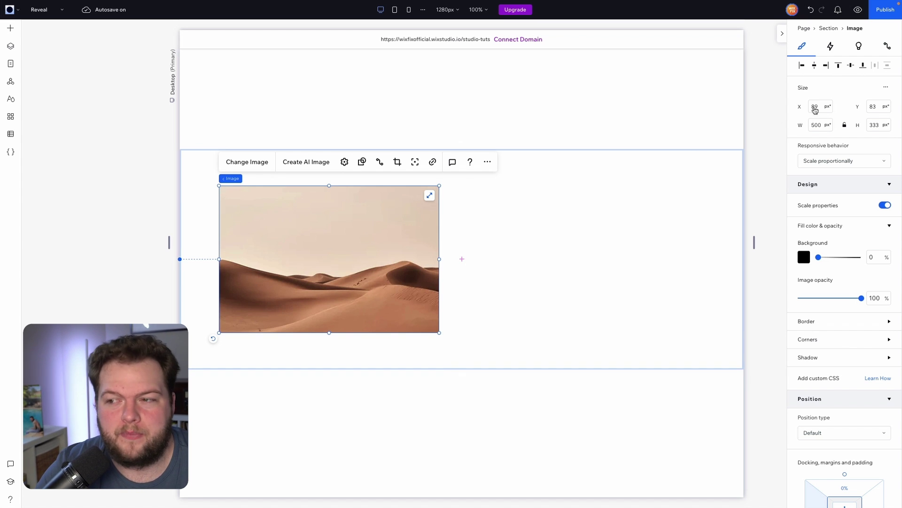
click(831, 47)
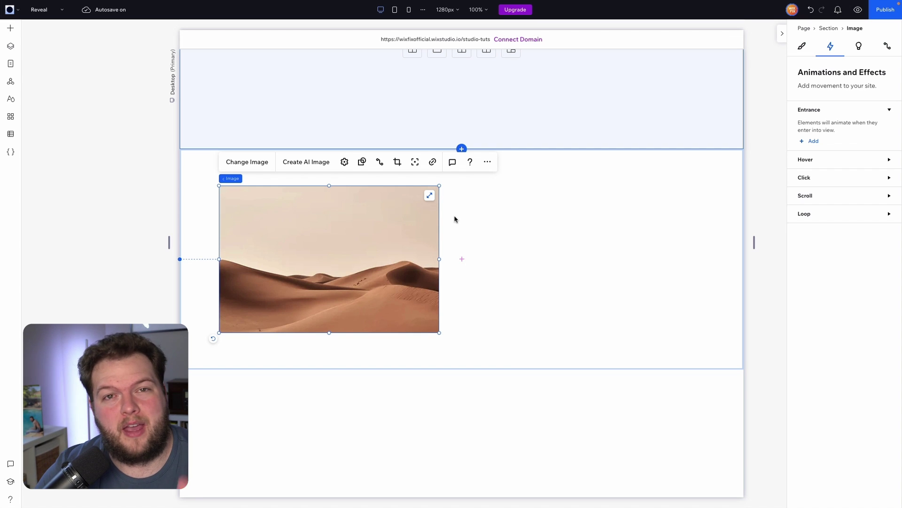
drag(344, 232, 379, 228)
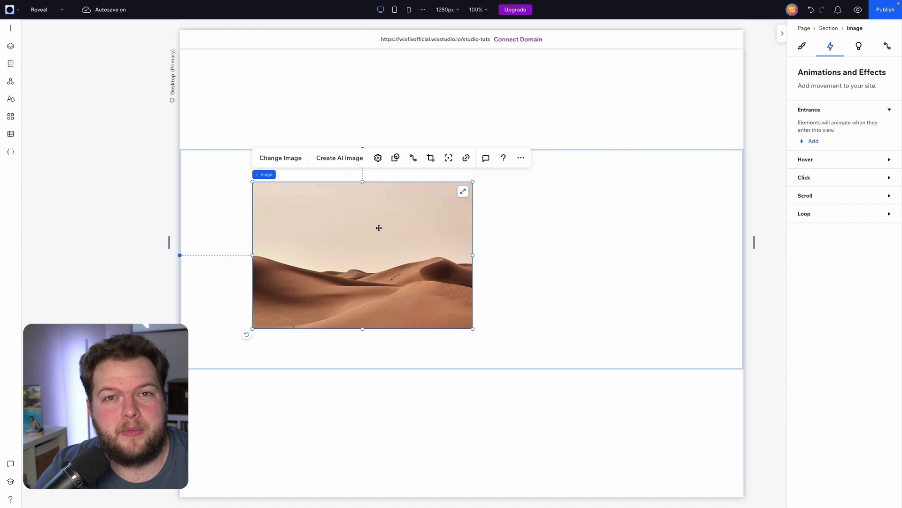
key(ctrl+z)
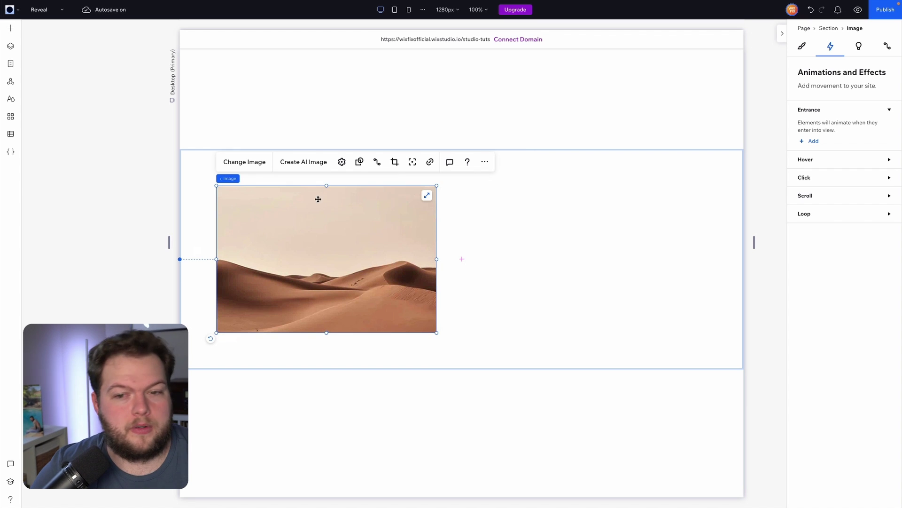
click(343, 162)
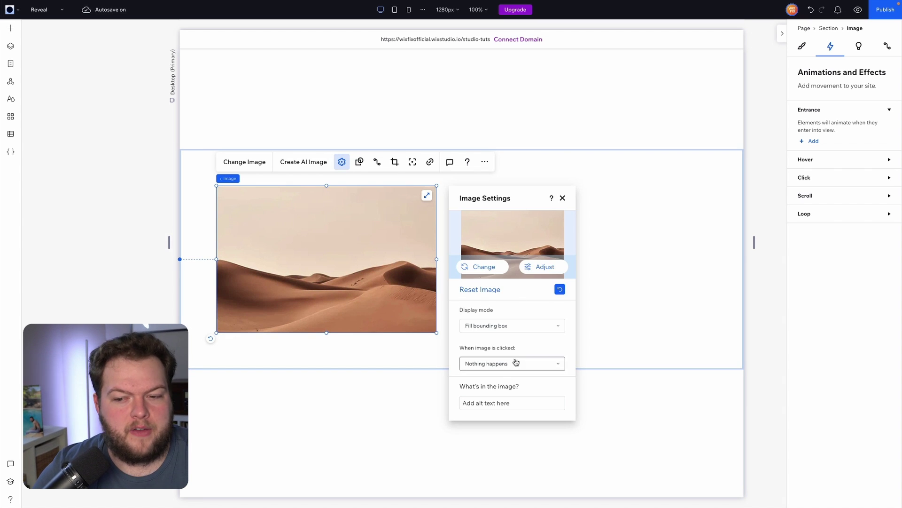
click(630, 278)
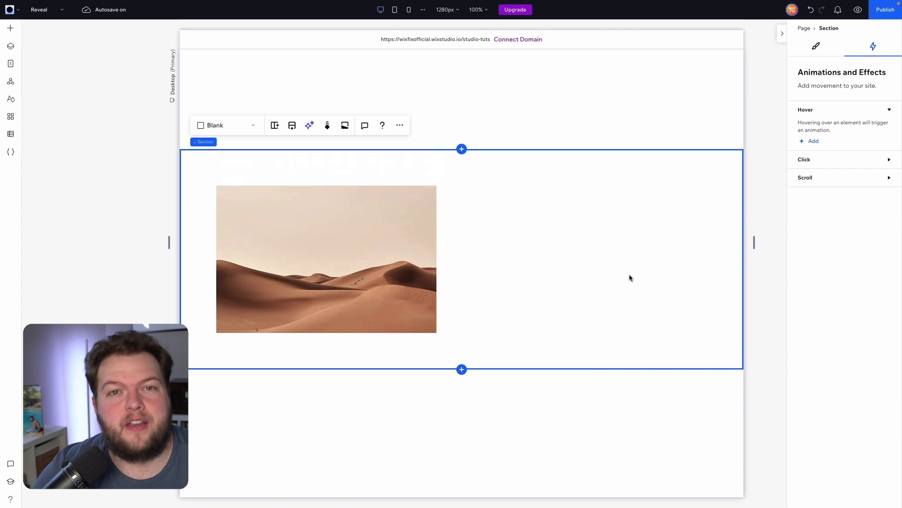